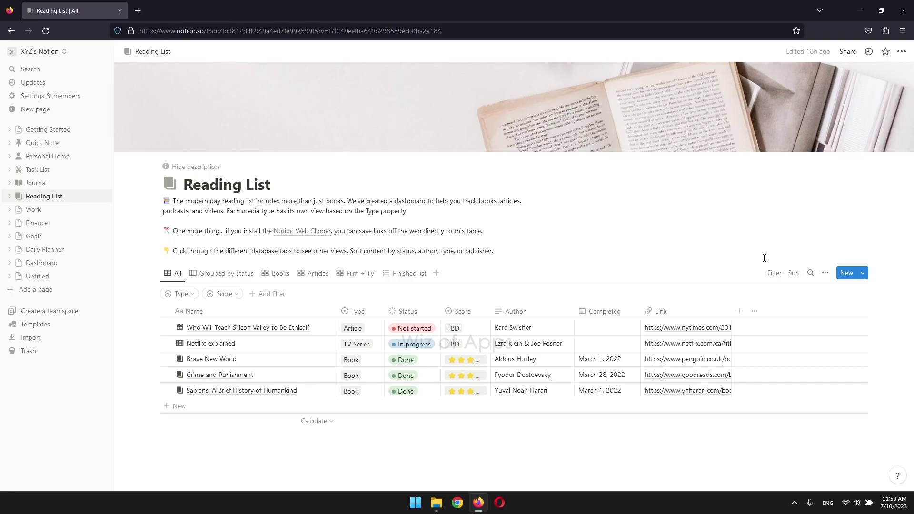
# Pick Korean as the interface language in Language & region, then reload the Reading List page
pyautogui.click(29, 97)
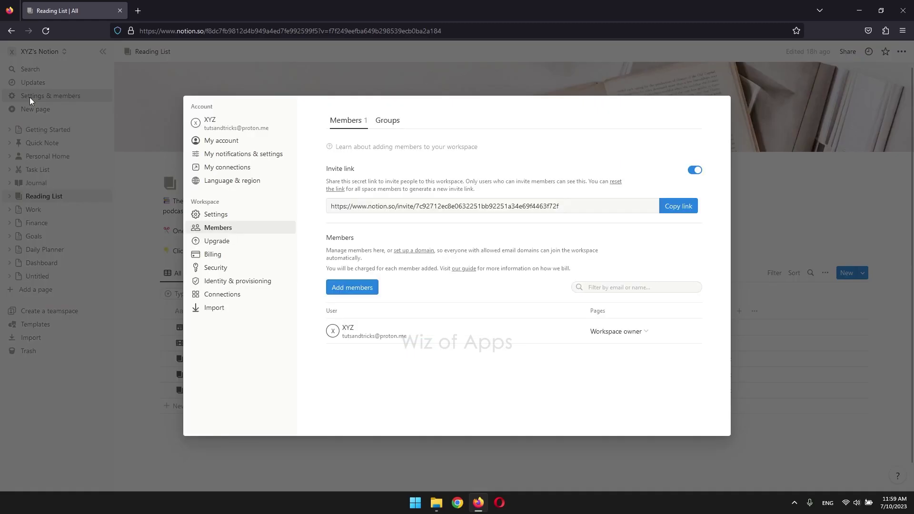
pyautogui.click(253, 180)
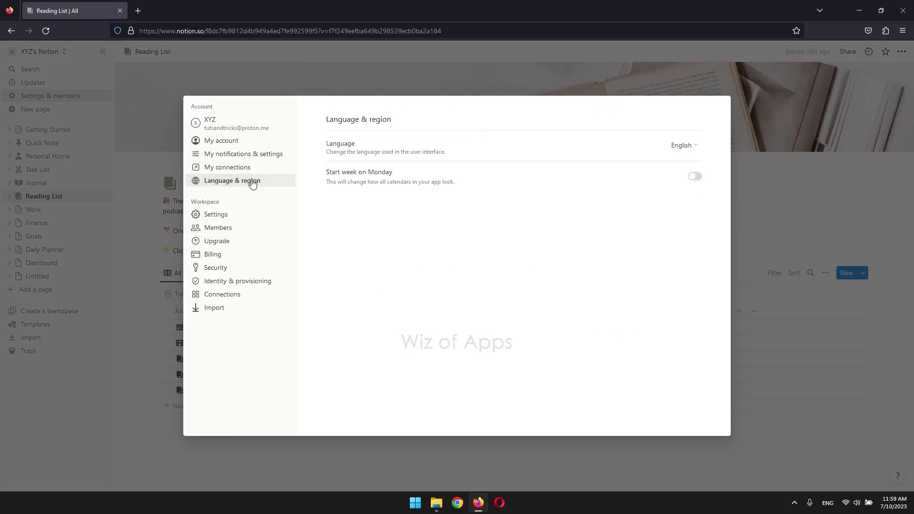
pyautogui.click(684, 146)
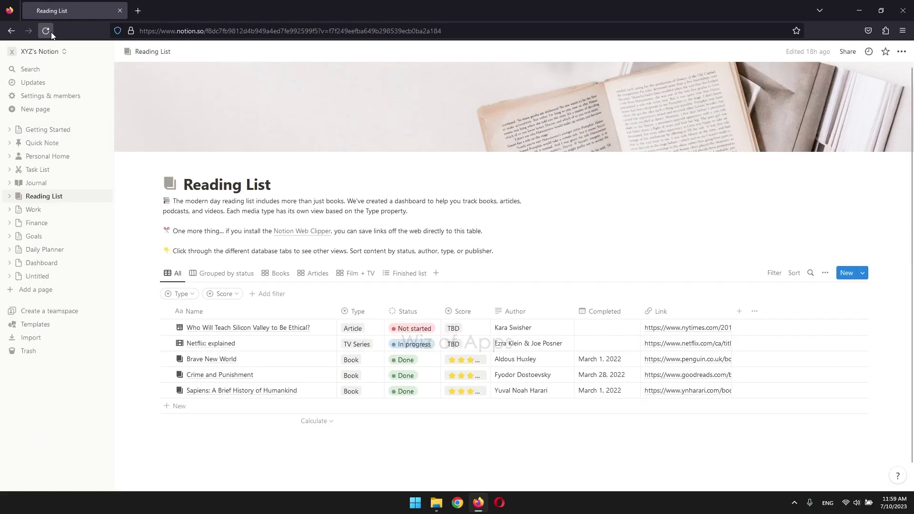
pyautogui.click(46, 31)
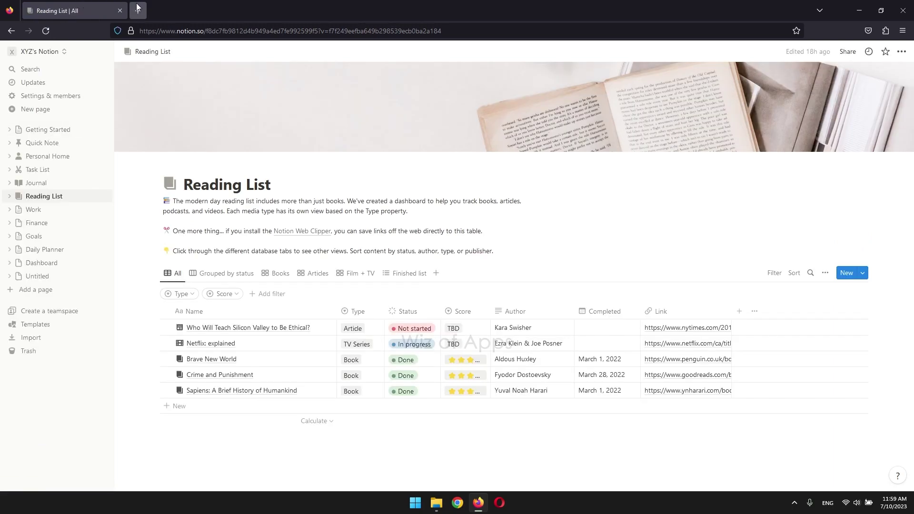
# Open a second Firefox tab and go to notion.so
pyautogui.click(137, 11)
pyautogui.write('notion.so')
pyautogui.press('Return')
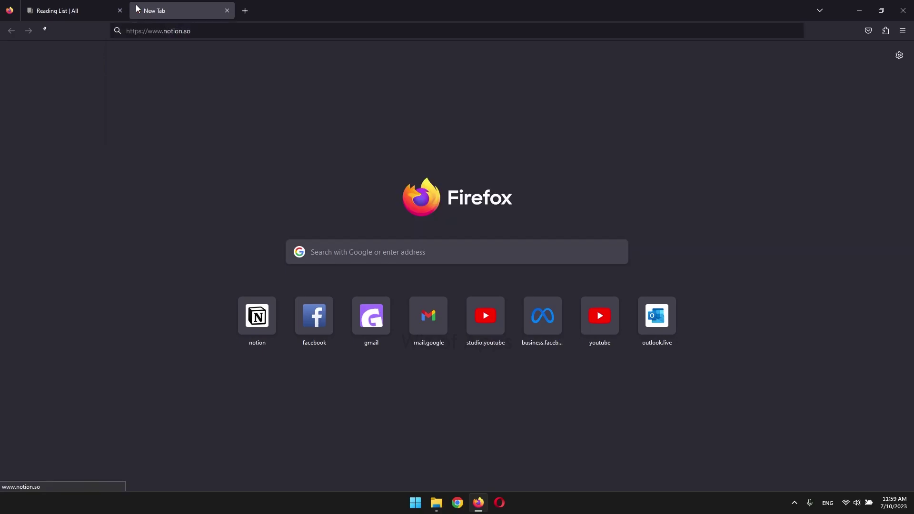